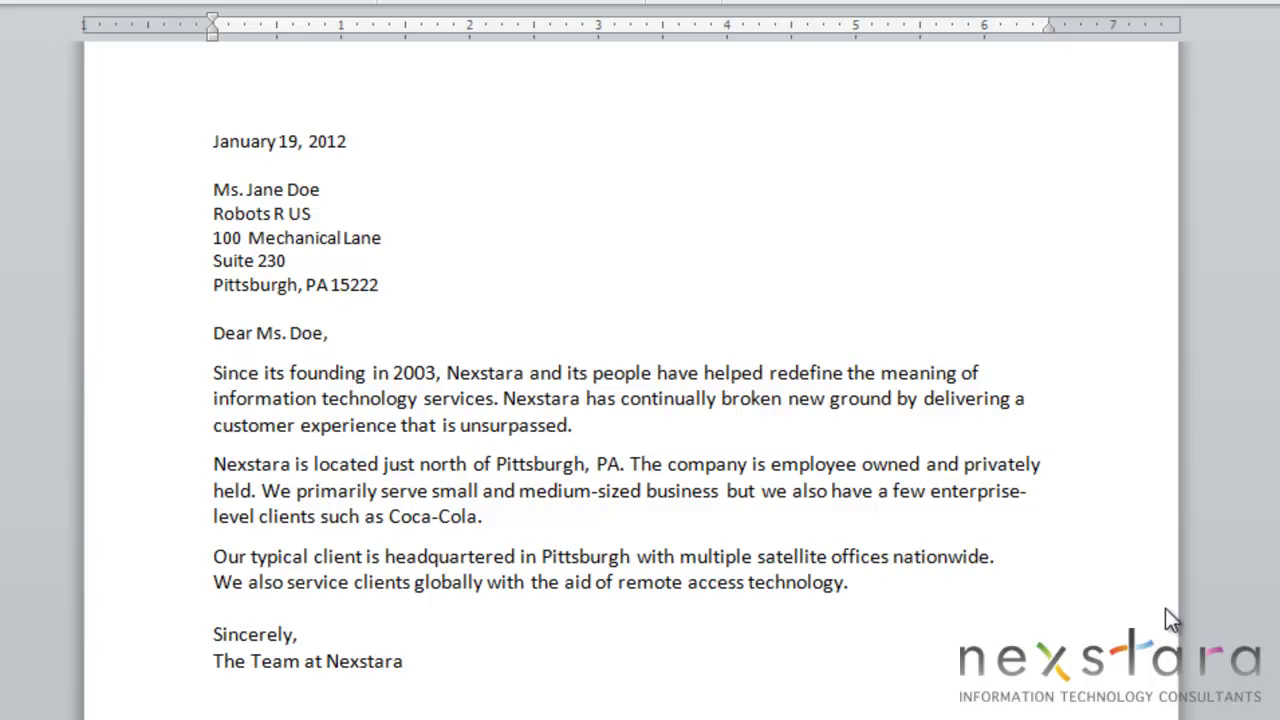
Select the letter's recipient address block and start an envelope from it via Mailings > Envelopes
left_click_drag(385, 285, 172, 197)
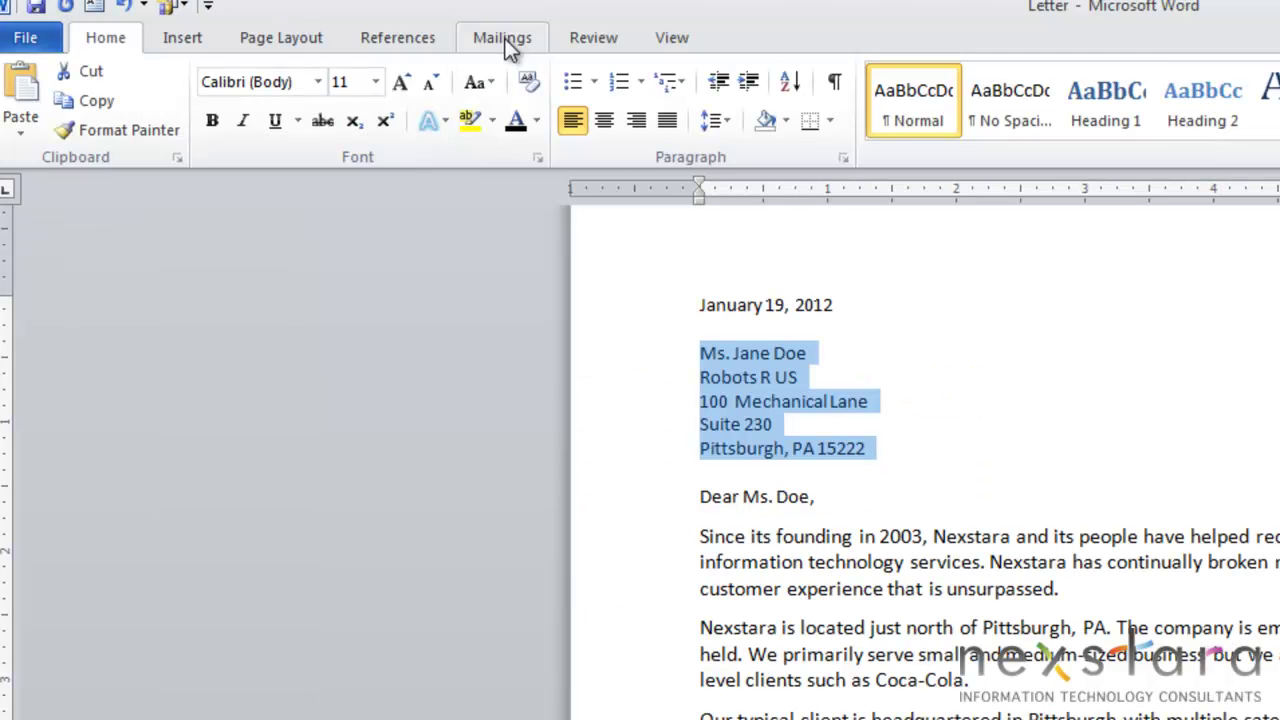
left_click(505, 45)
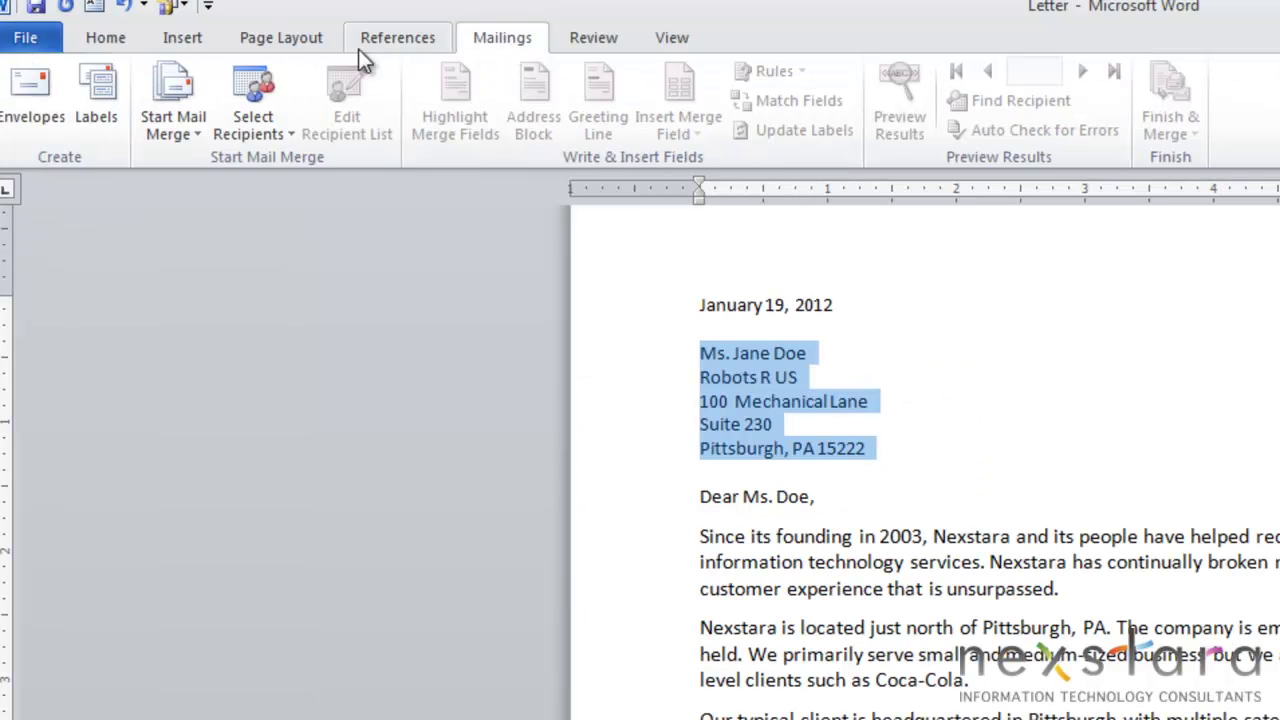
left_click(38, 99)
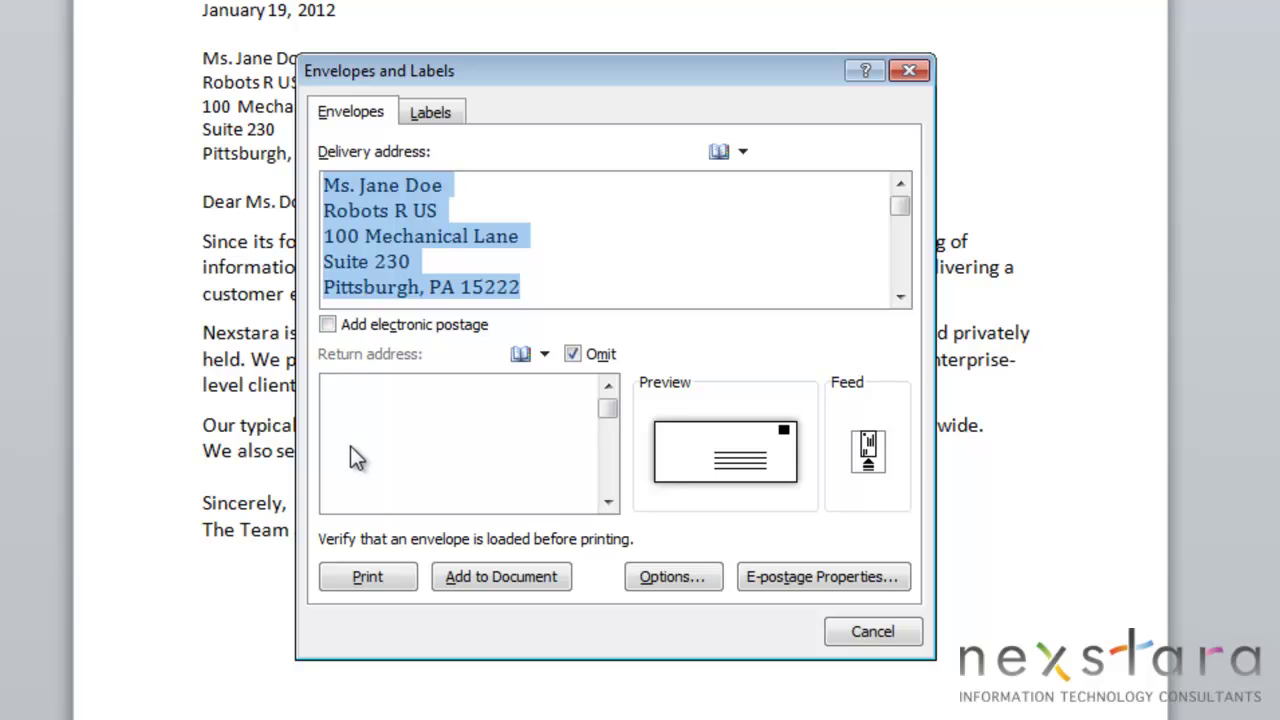
Enter the three-line Nexstara return address, toggling Omit off and back on
left_click(388, 406)
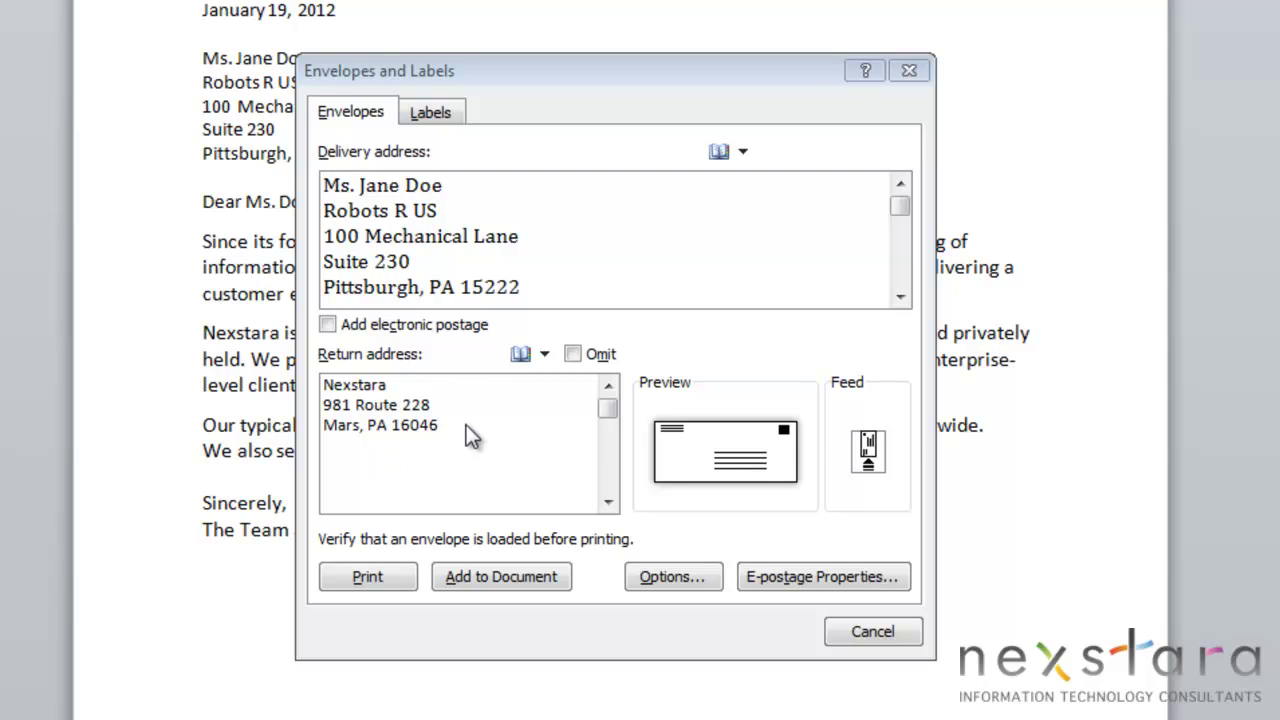
left_click(571, 354)
left_click(571, 354)
left_click(719, 153)
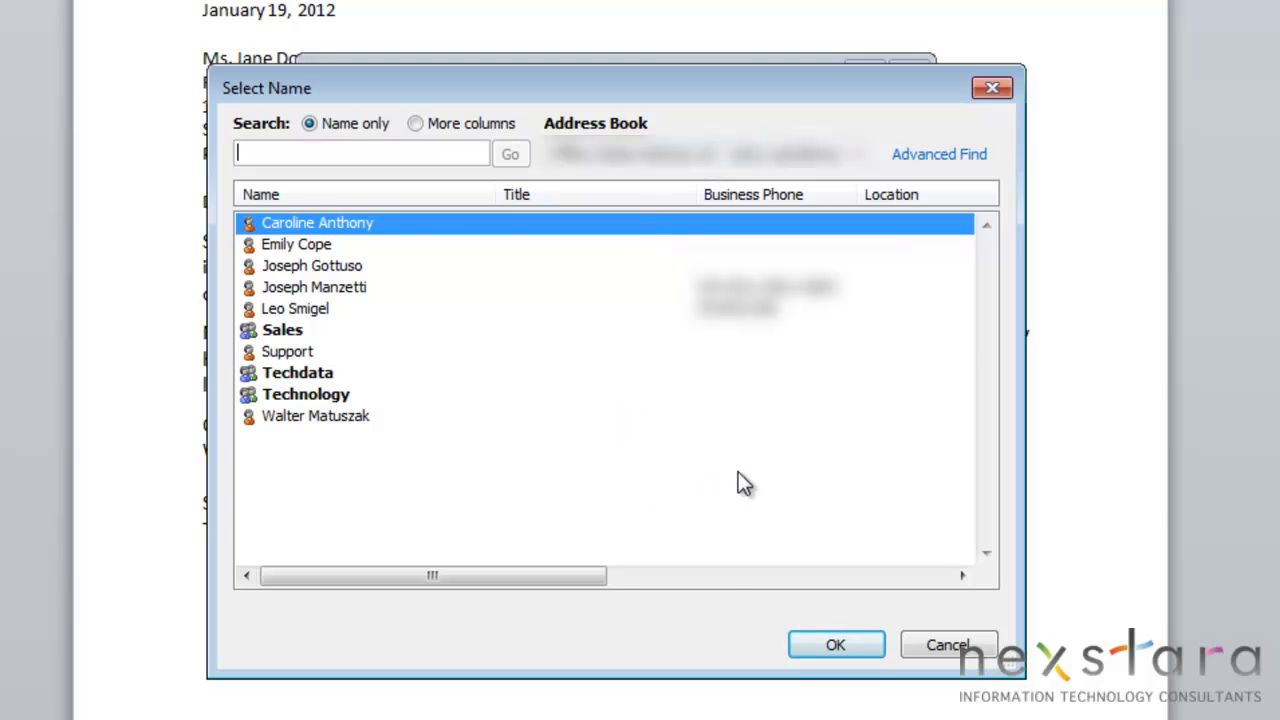
key("Escape")
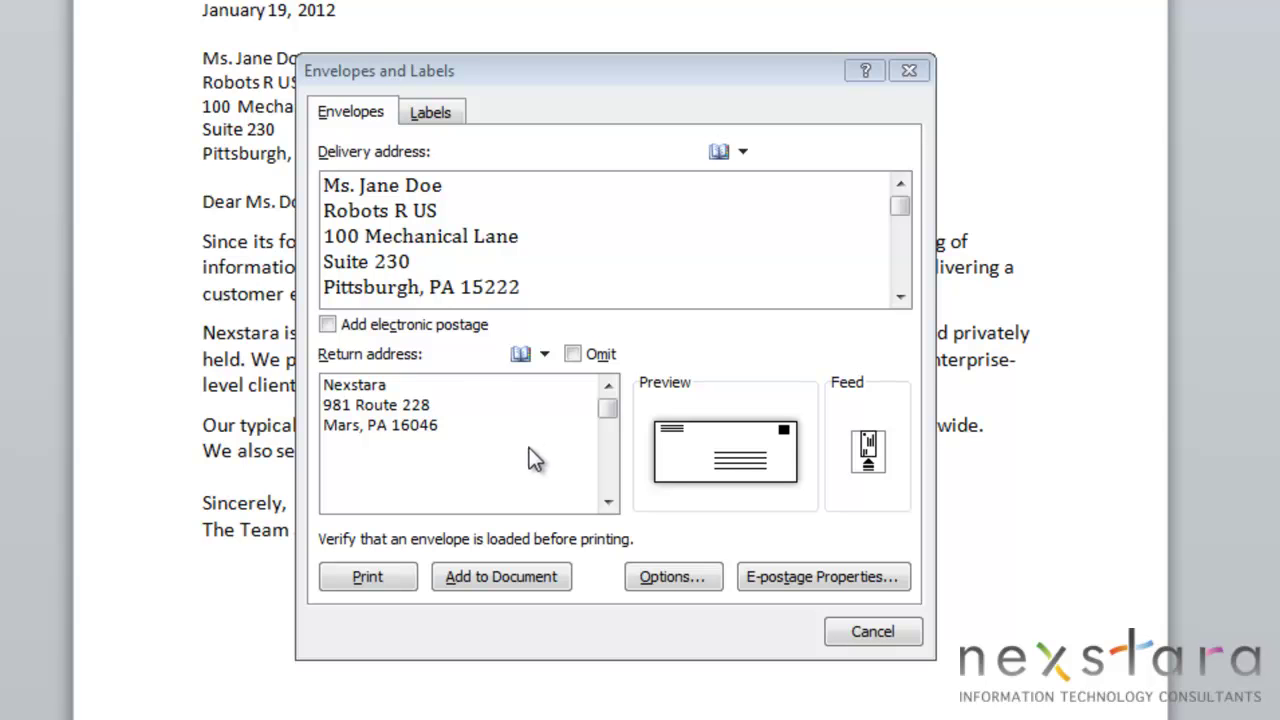
Open Envelope Options and keep the envelope size at Size 10 (4 1/8 x 9 1/2 in)
left_click(666, 580)
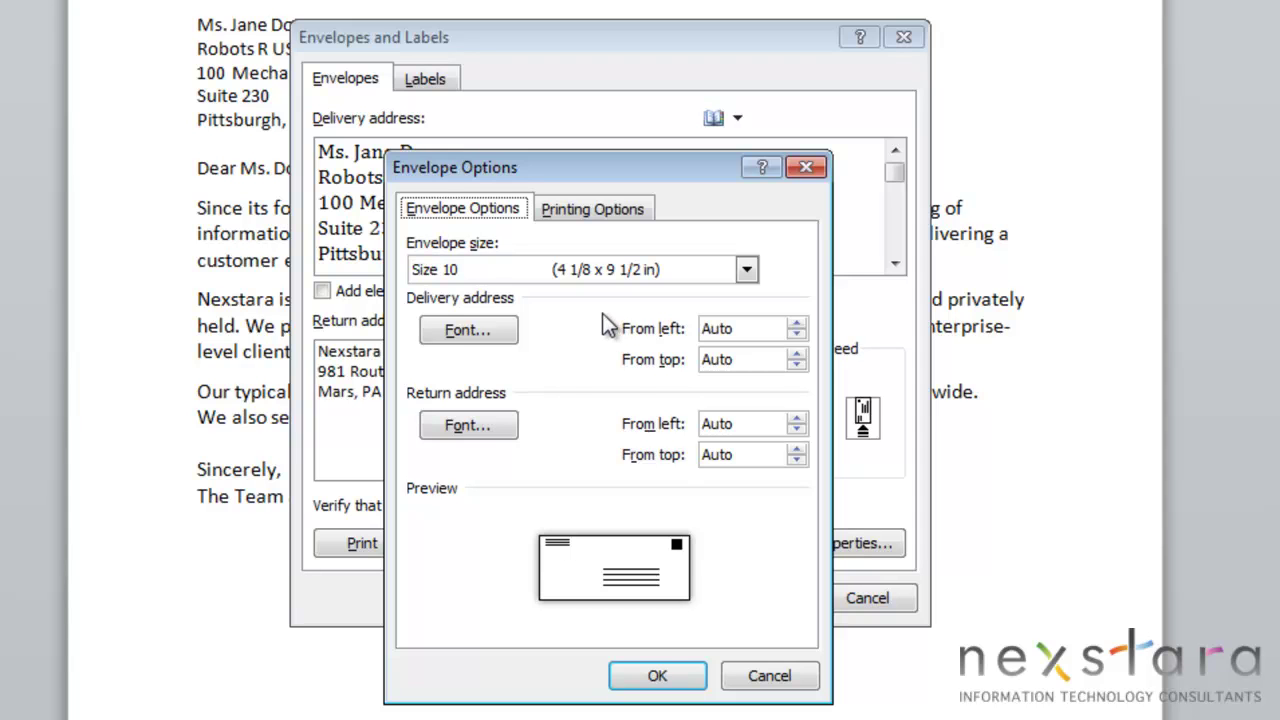
left_click(746, 270)
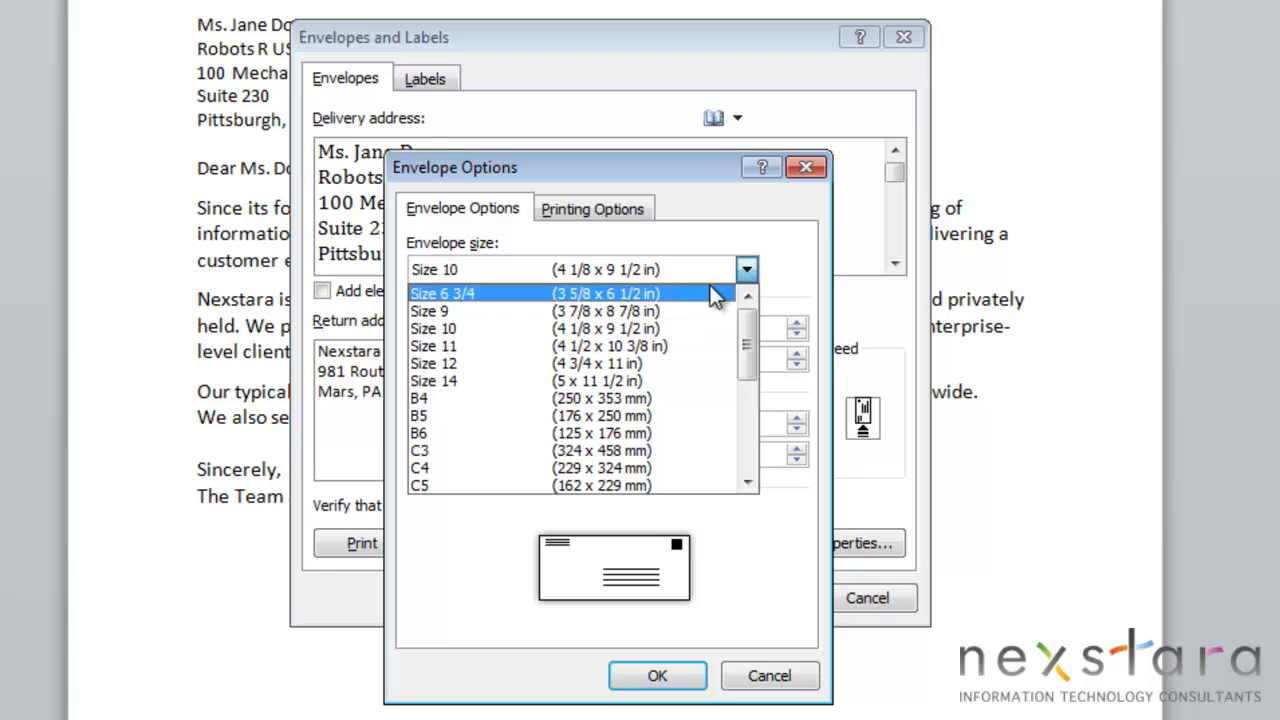
scroll(700, 410, "down", 1)
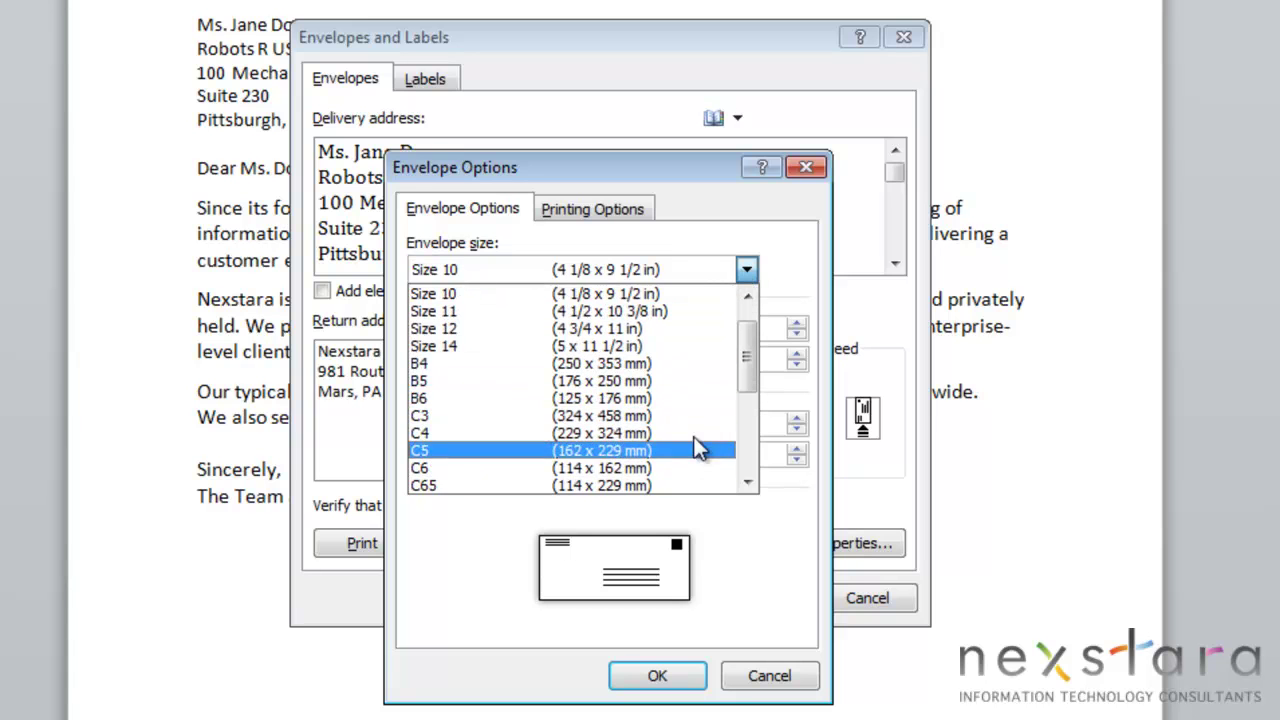
scroll(680, 317, "up", 1)
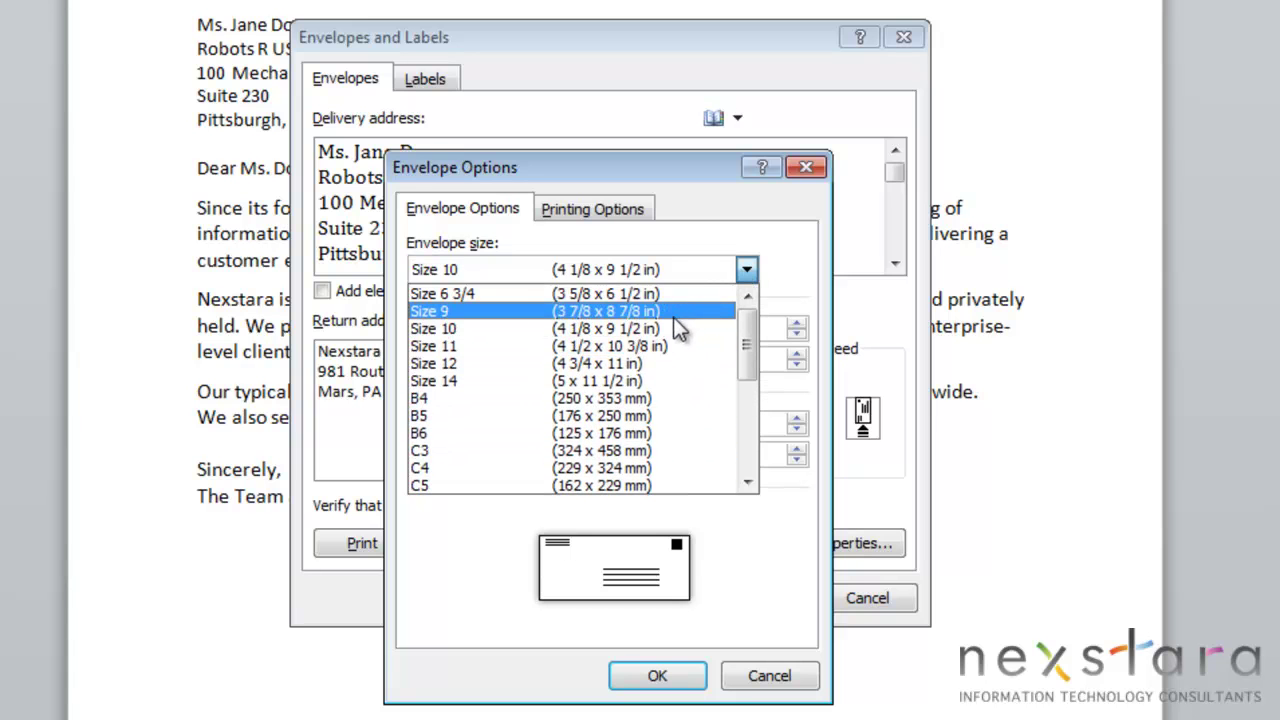
left_click(592, 328)
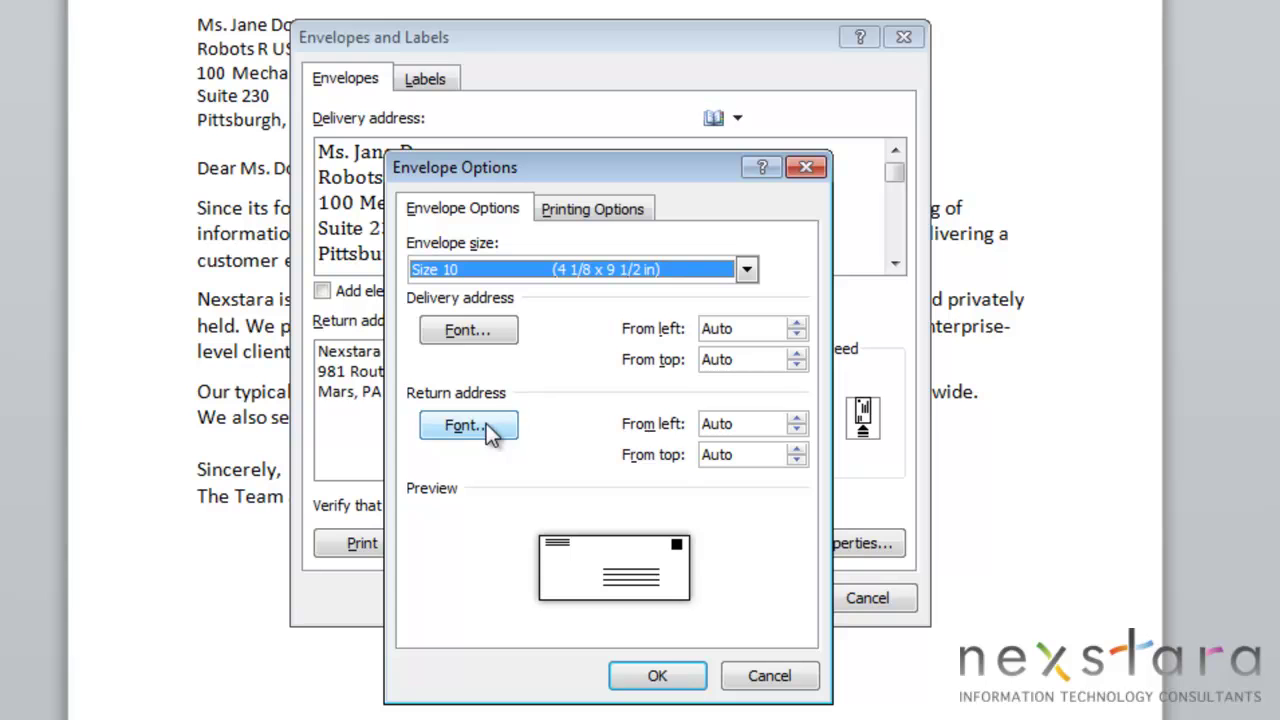
Leave the delivery font unchanged; set From left to 1.3" for delivery and 1.2" for return
left_click(466, 331)
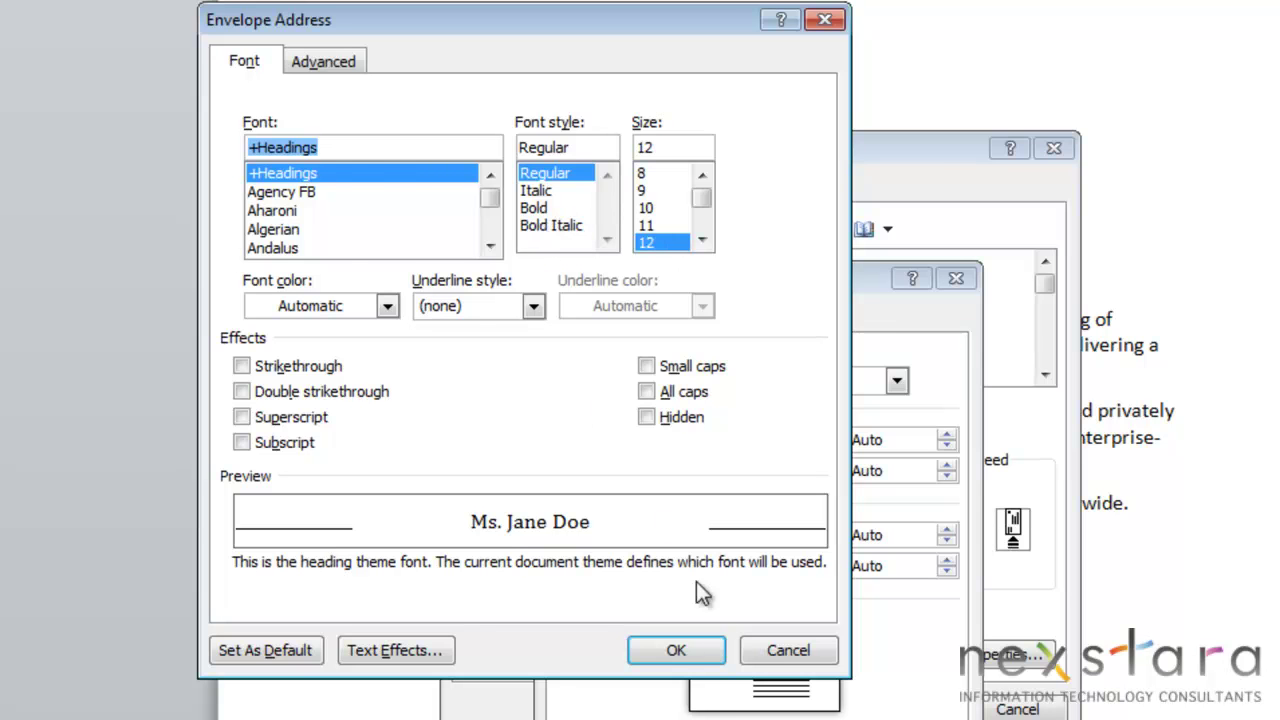
left_click(676, 650)
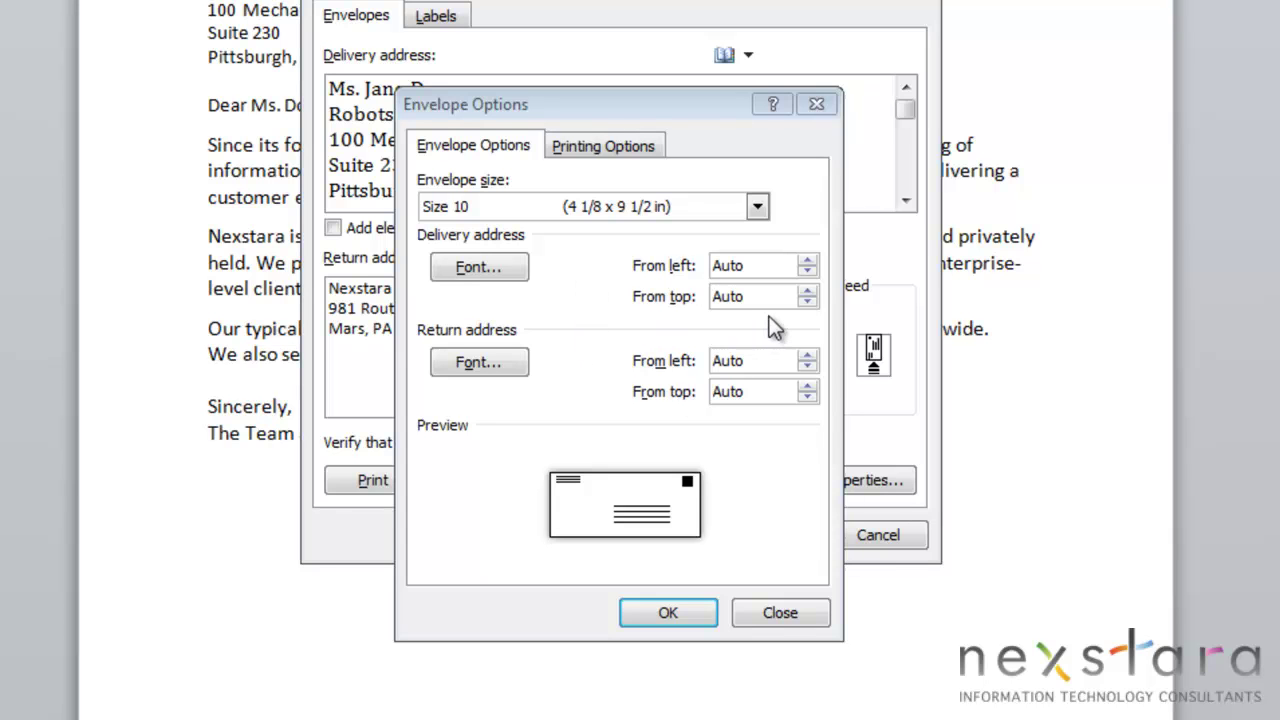
left_click(808, 357)
left_click(808, 356)
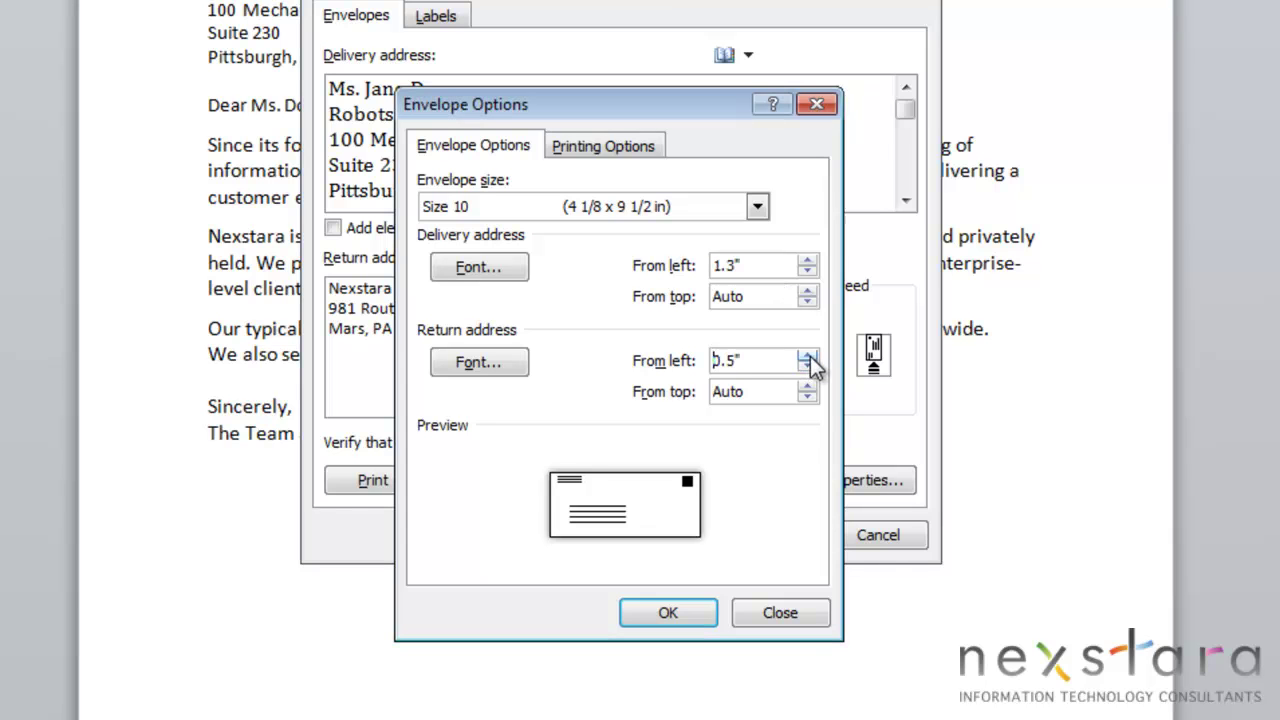
left_click(808, 356)
left_click(808, 356)
left_click(808, 356)
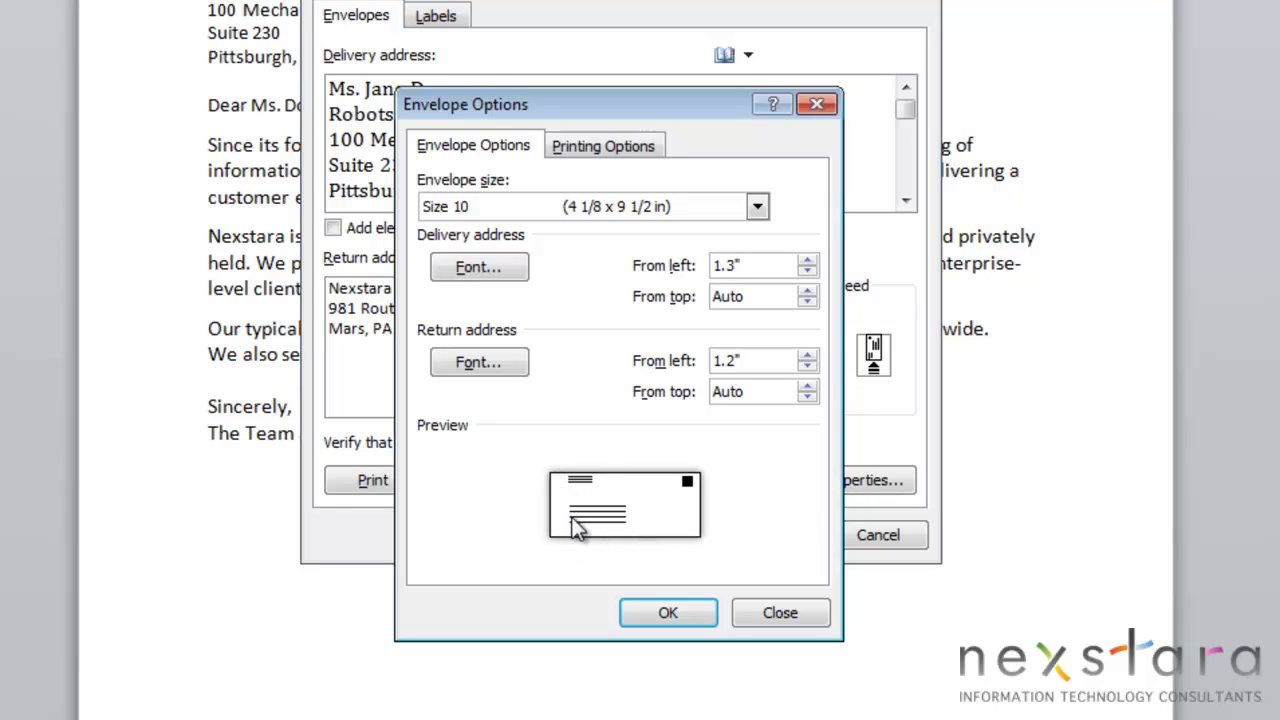
Review the face-up feed printing options, then close Envelope Options
left_click(600, 147)
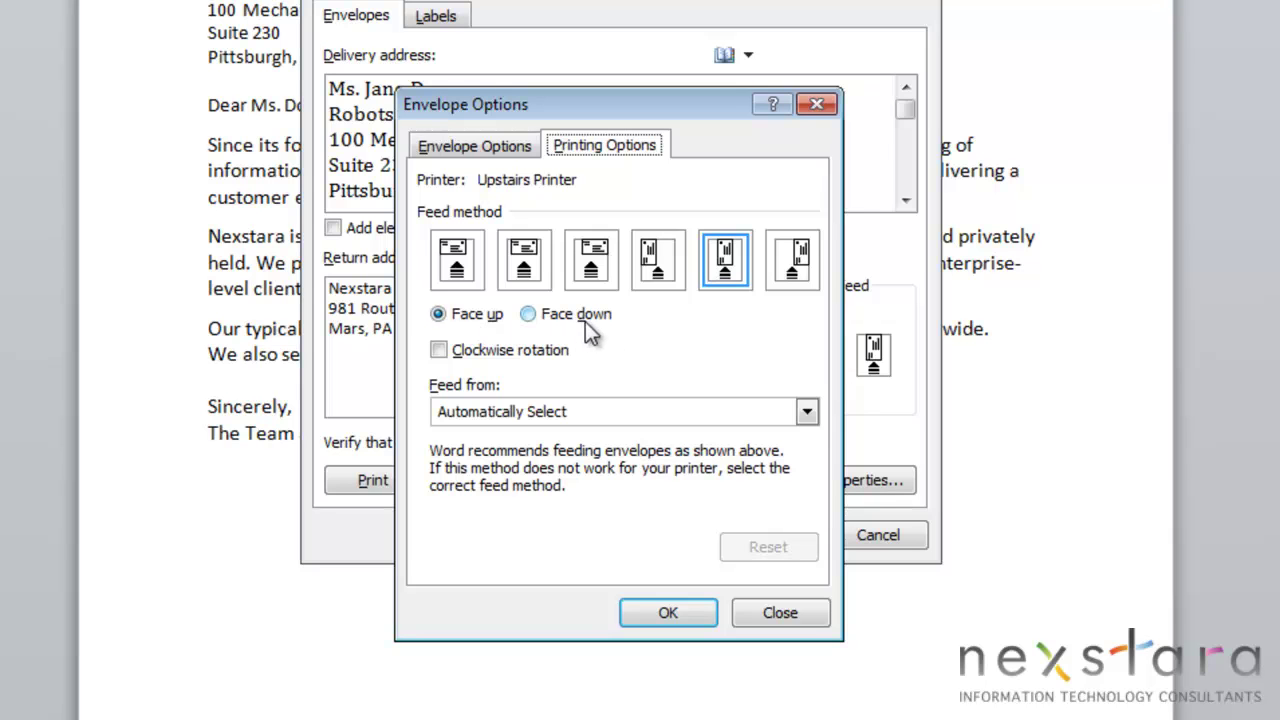
key("Escape")
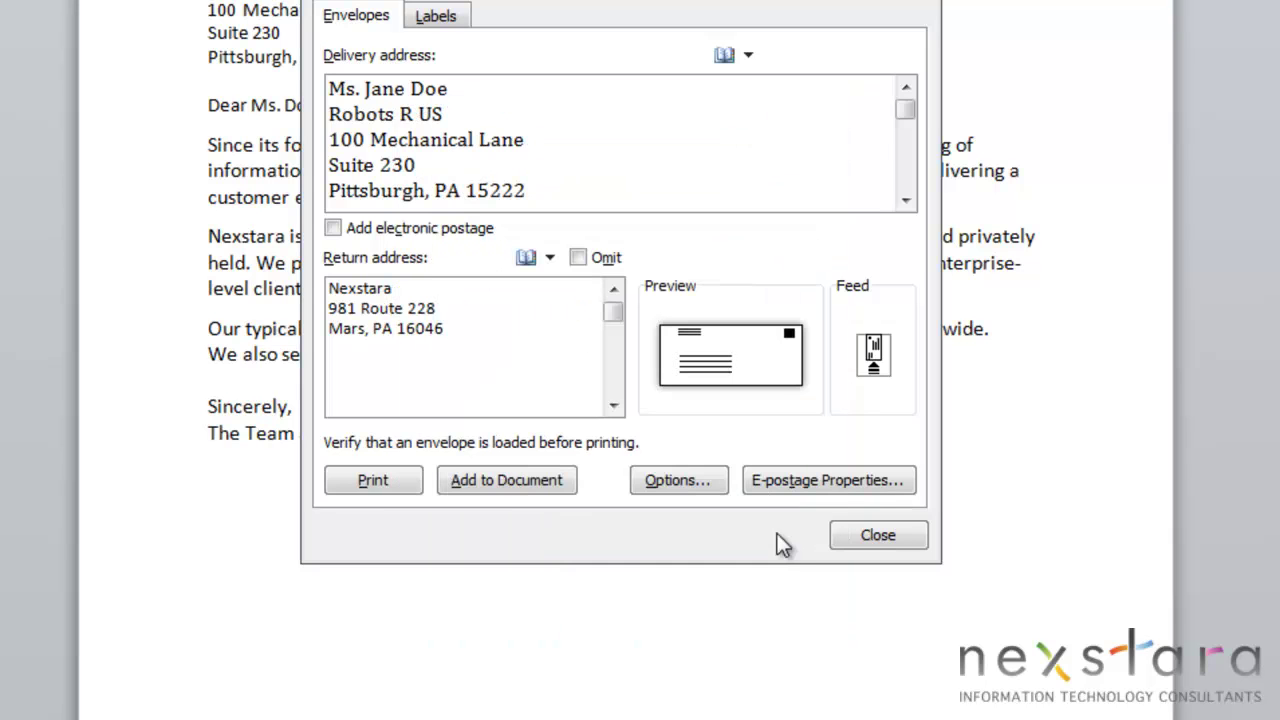
left_click(786, 478)
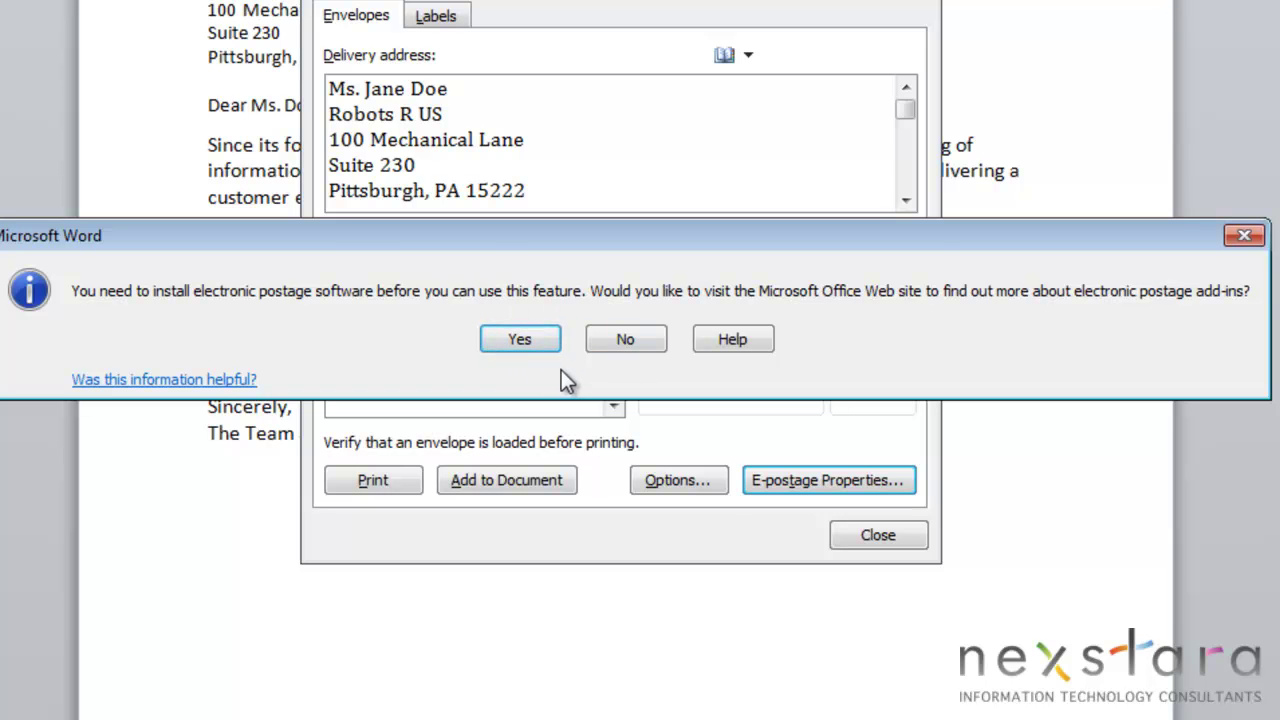
left_click(1244, 235)
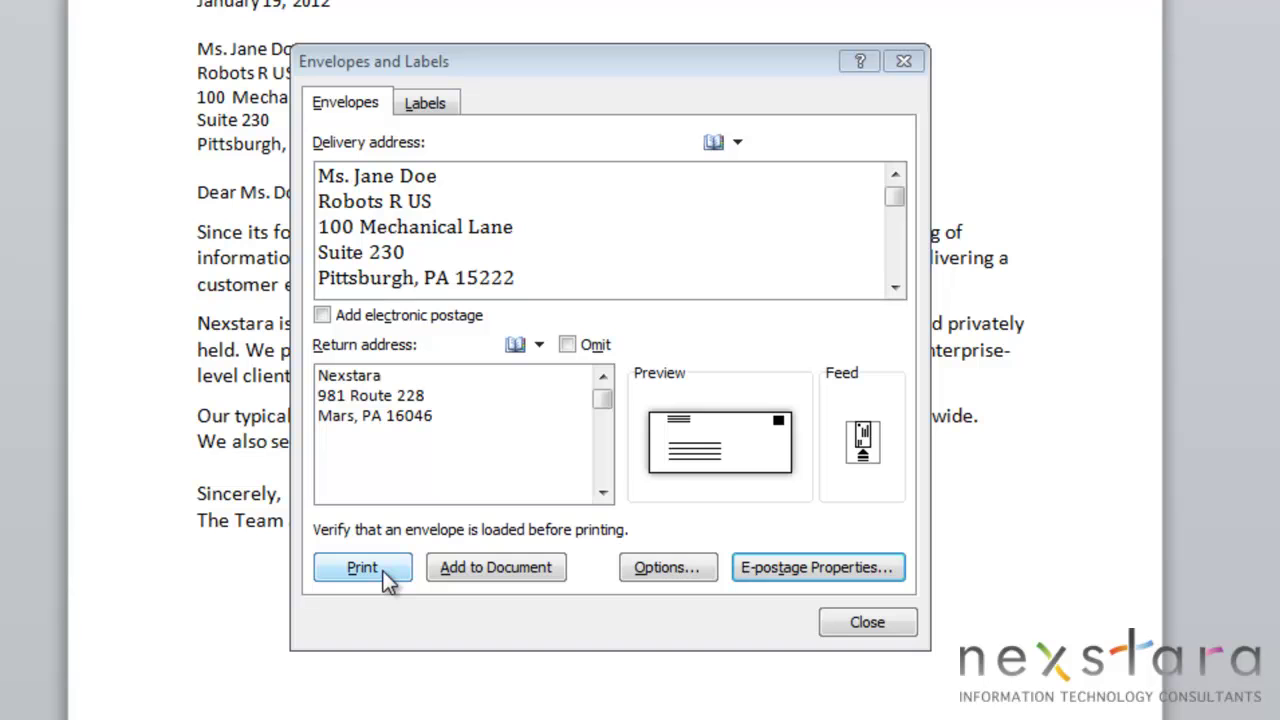
Add the envelope to the document and save the return address as the default
left_click(509, 568)
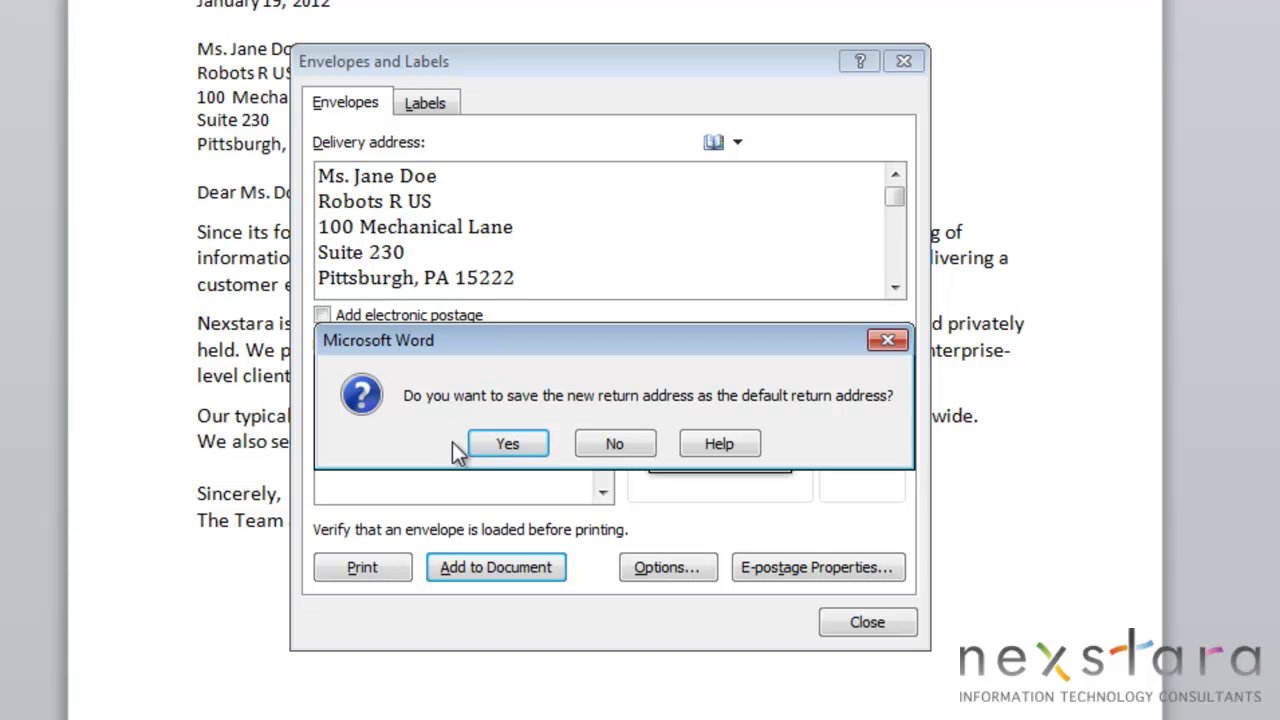
left_click(504, 449)
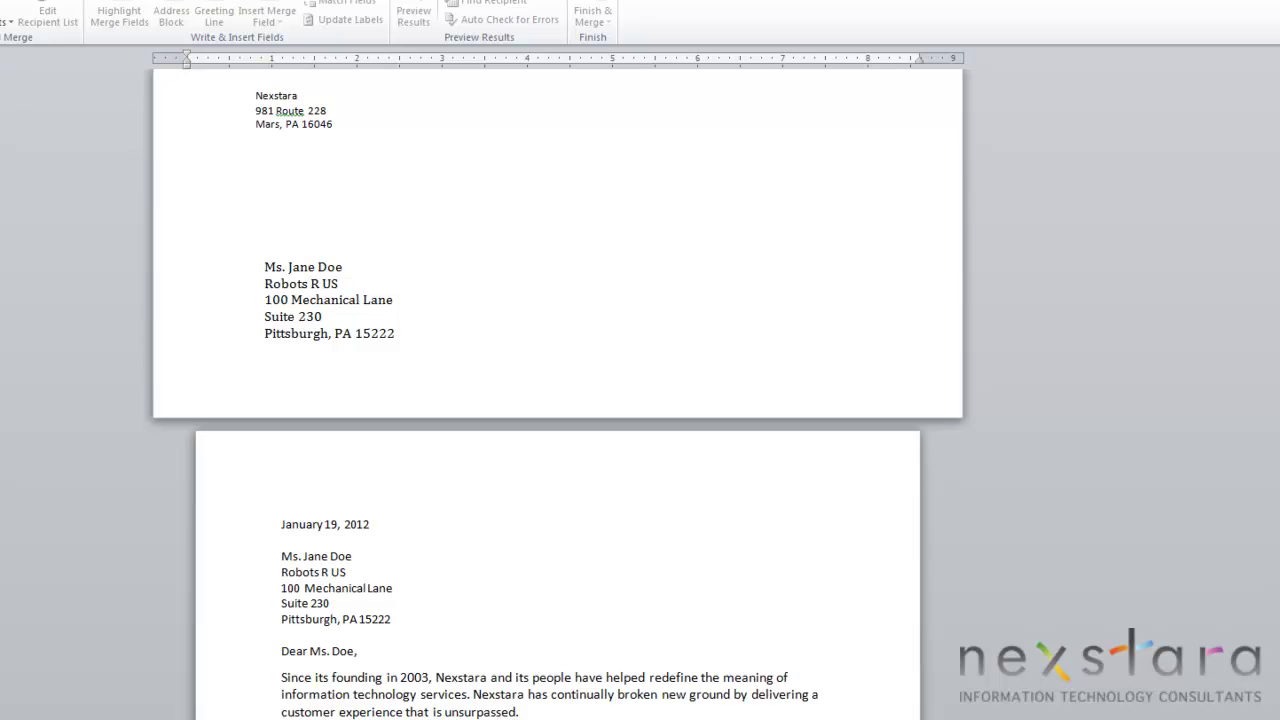
scroll(514, 299, "up", 1)
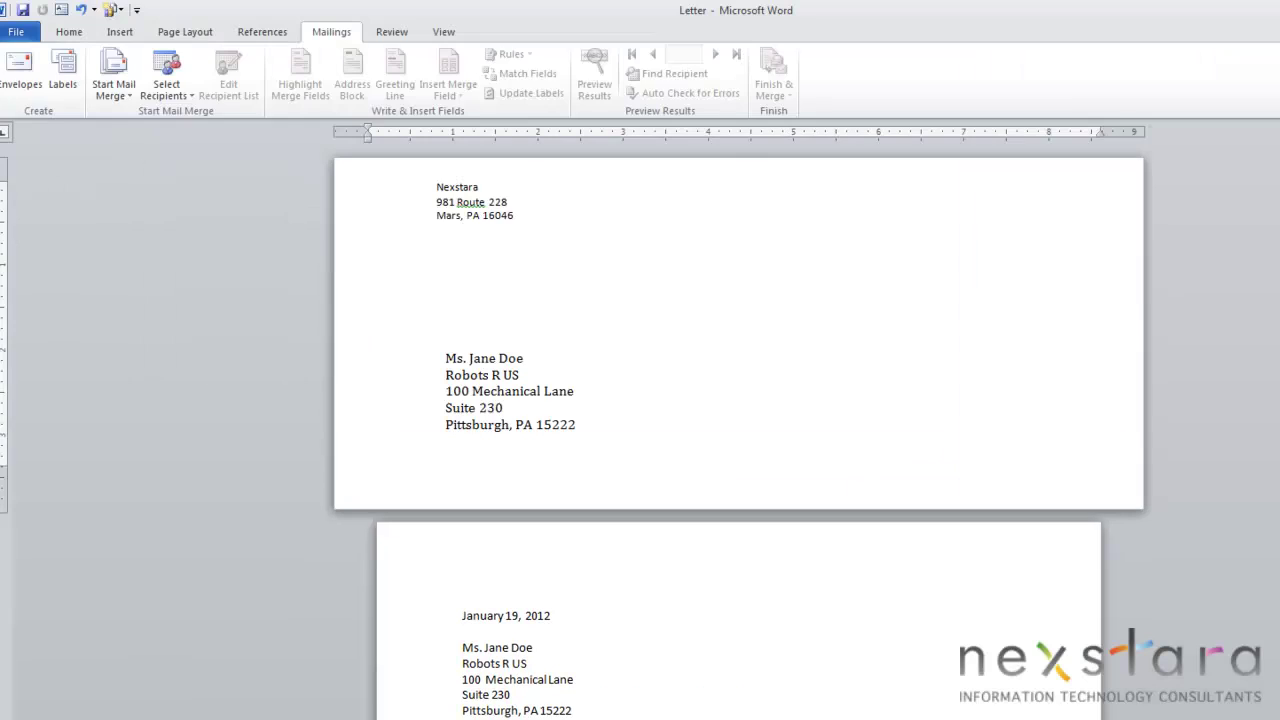
Preview the envelope as Envelope #10 landscape in Print view and check the printer list
left_click(16, 31)
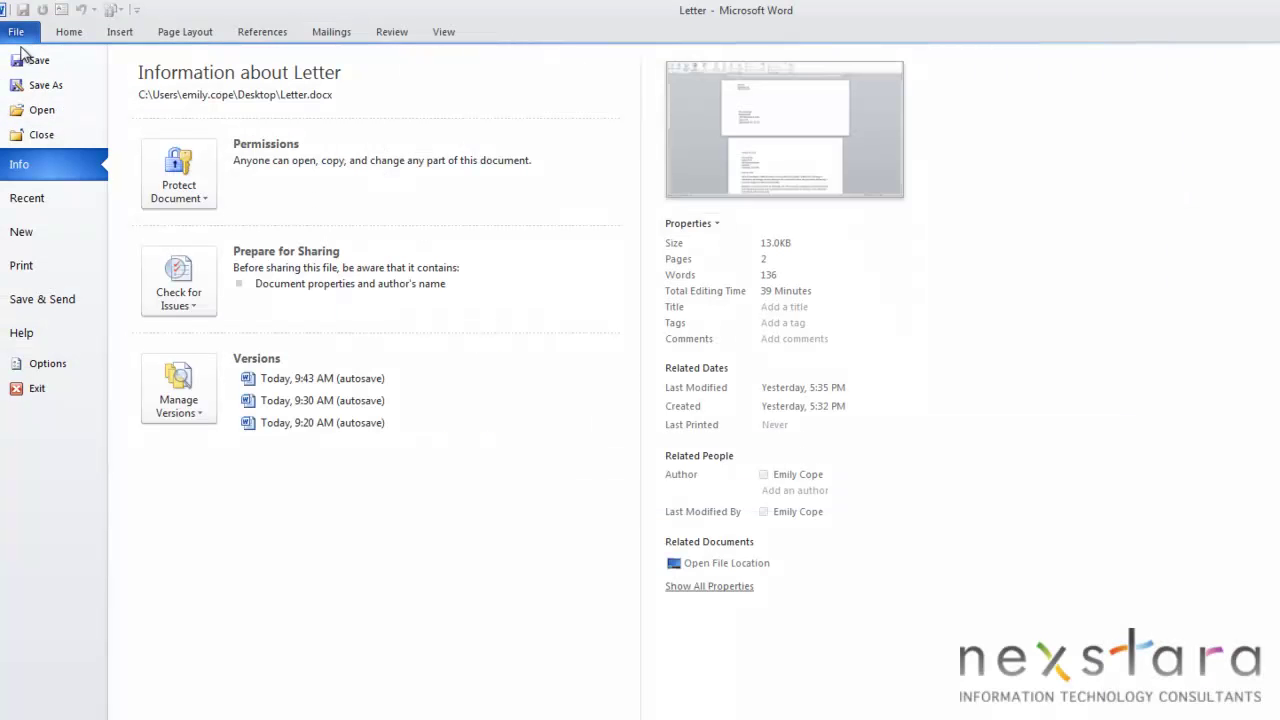
left_click(42, 268)
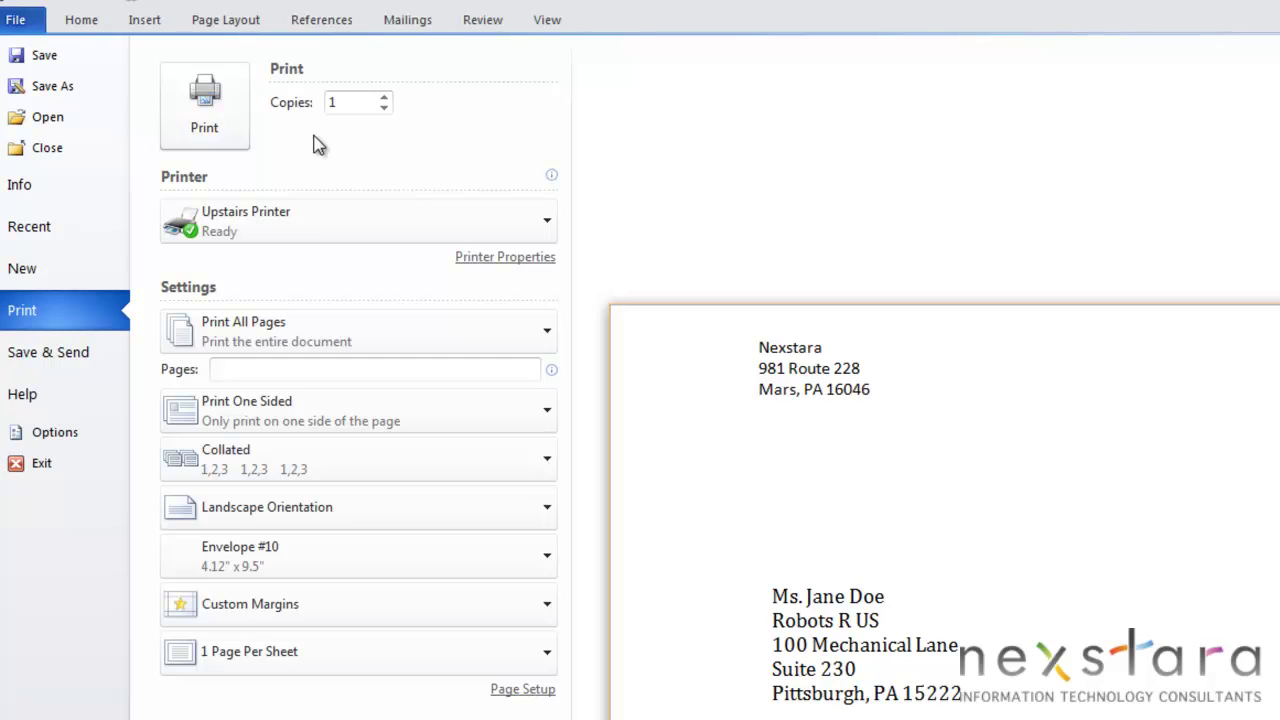
left_click(298, 223)
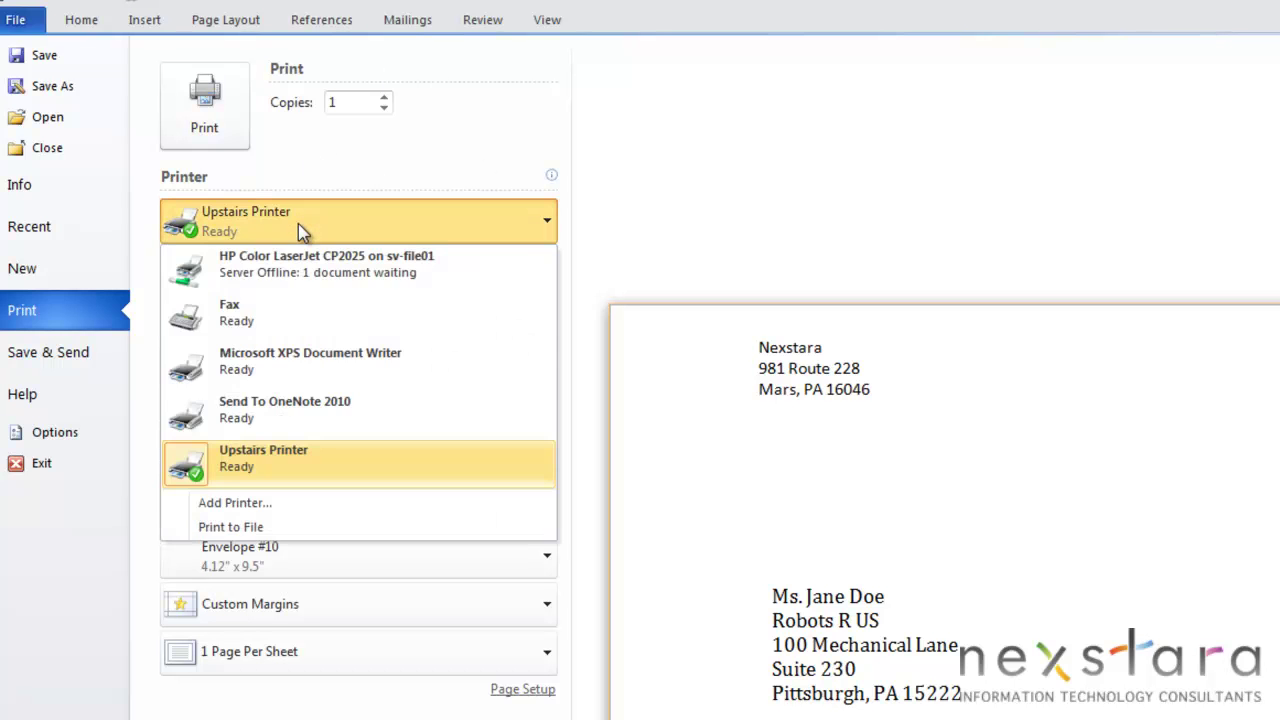